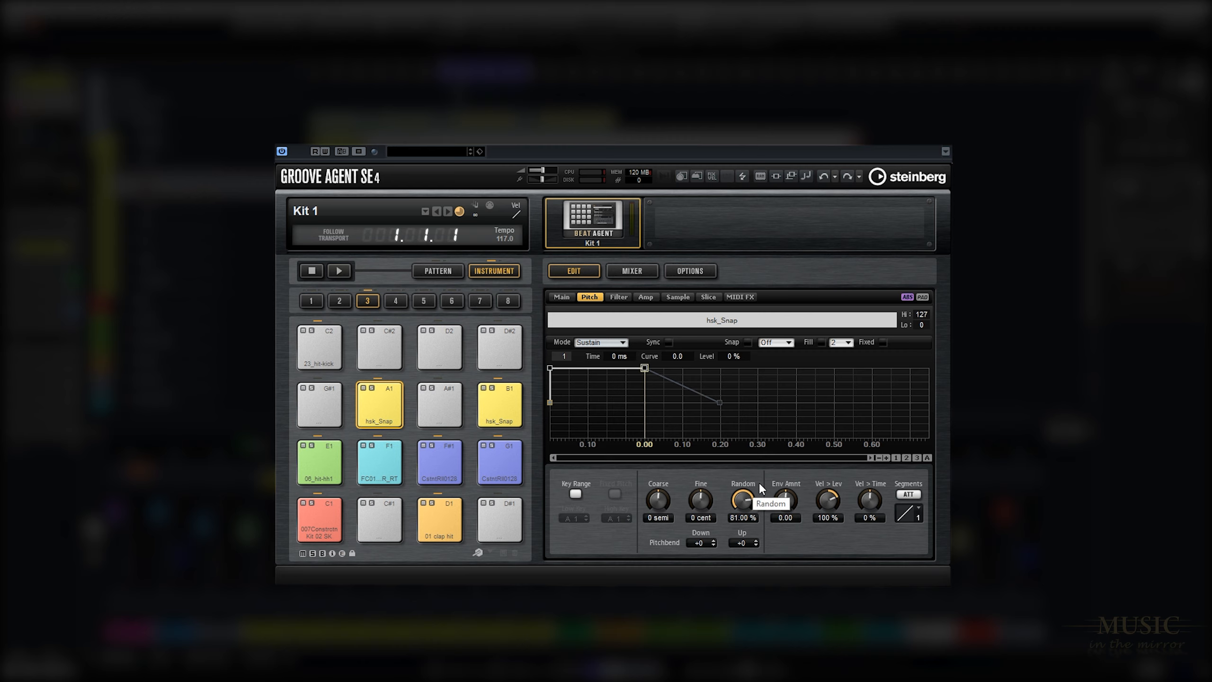
Select the hsk_Snap pad on B1 and bring up its output assignment option.
click(508, 408)
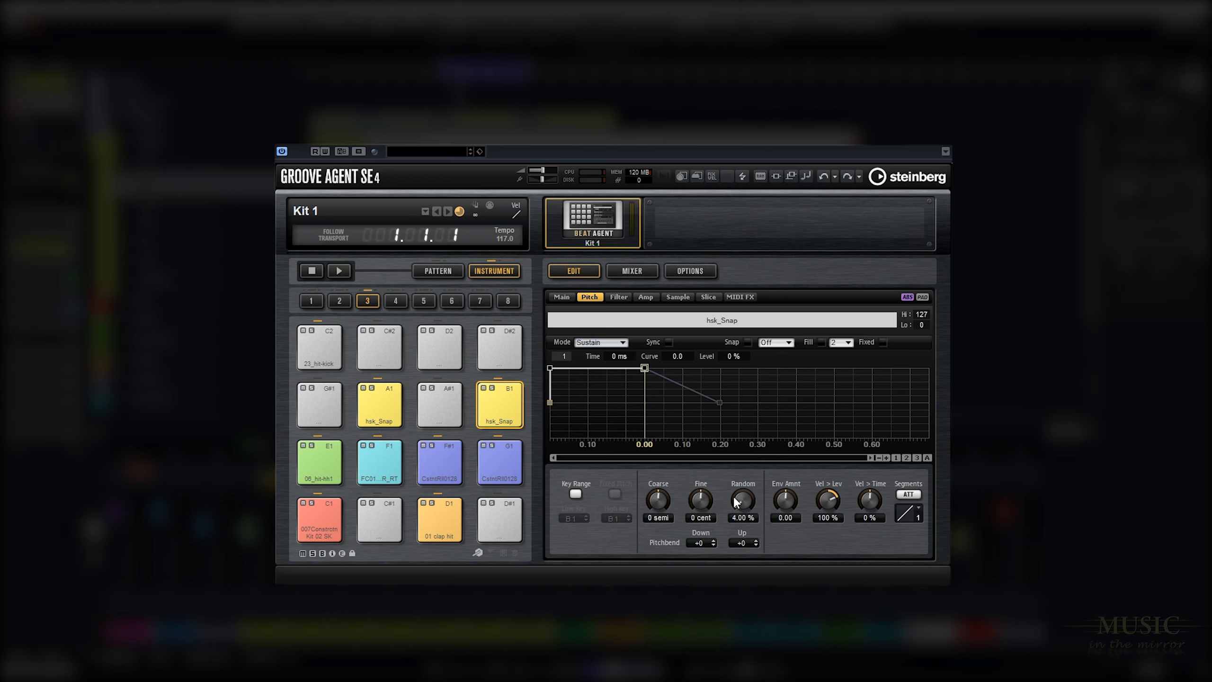
right_click(511, 411)
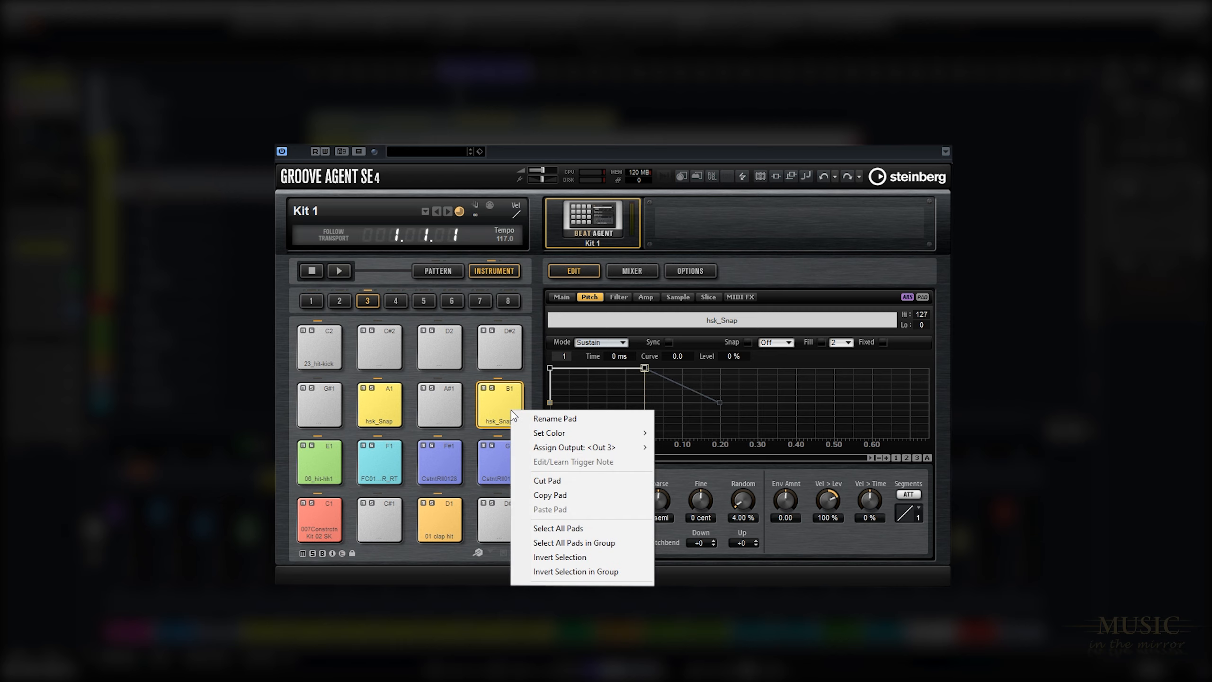
mouse_move(626, 449)
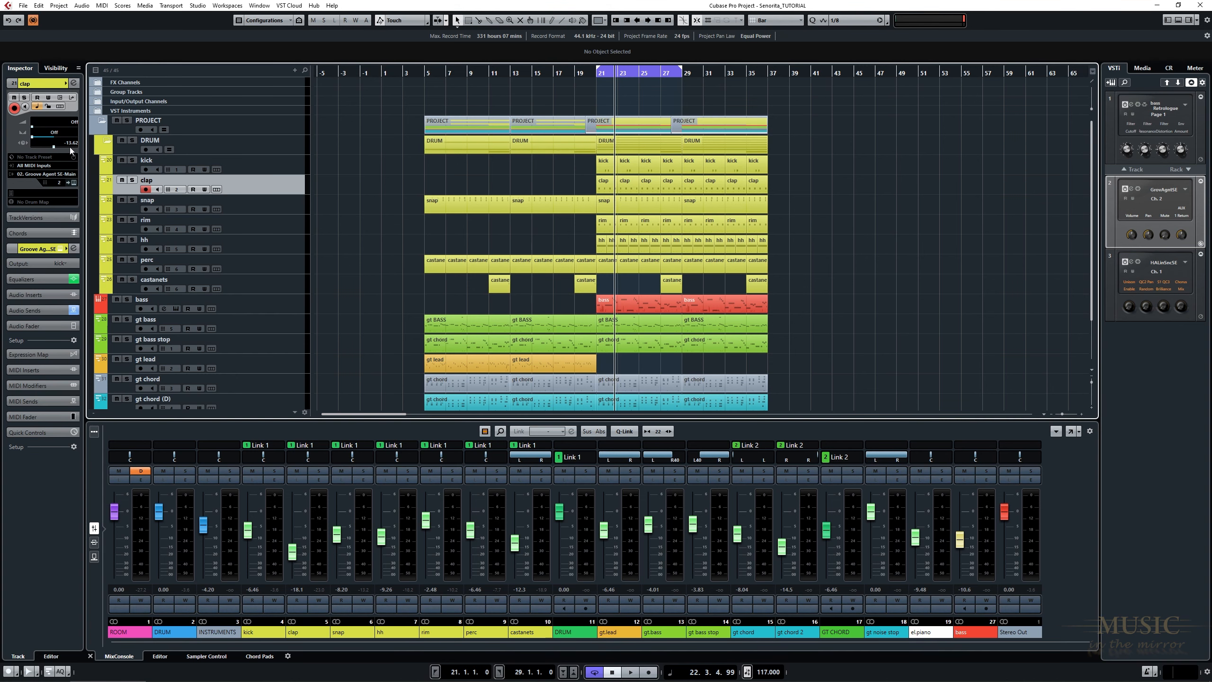
Select the kick through castanets mixer channels and call up the option to add a VCA fader to the selected channels.
click(108, 143)
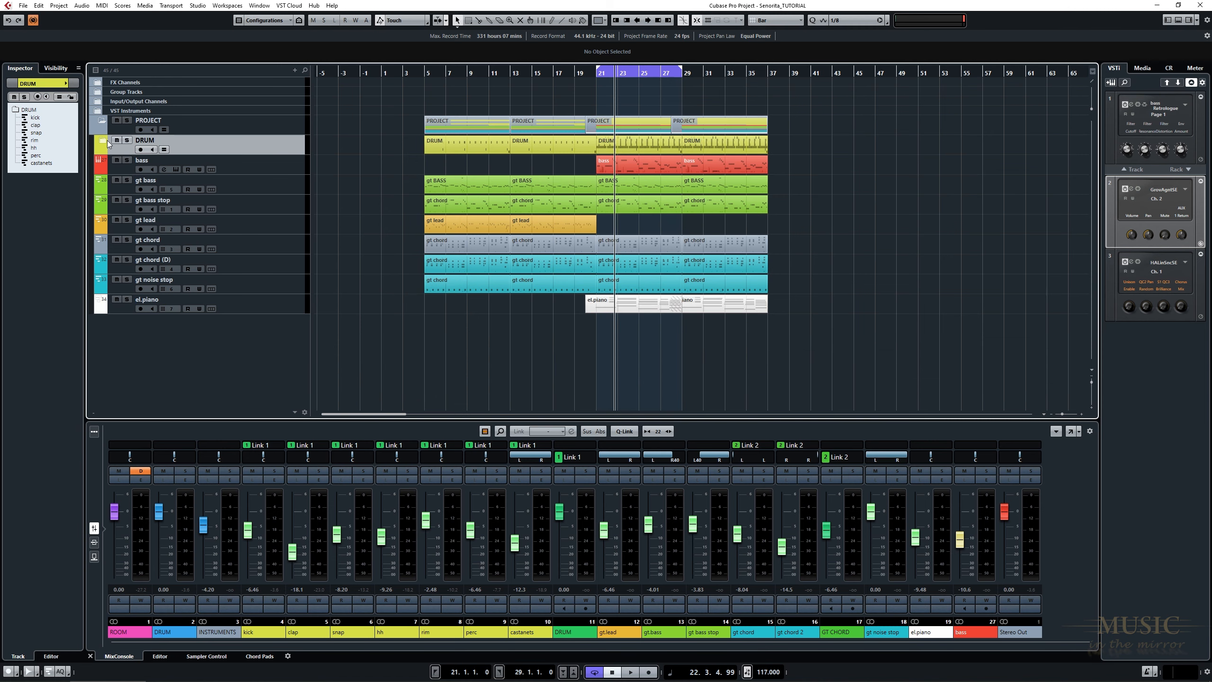
click(108, 143)
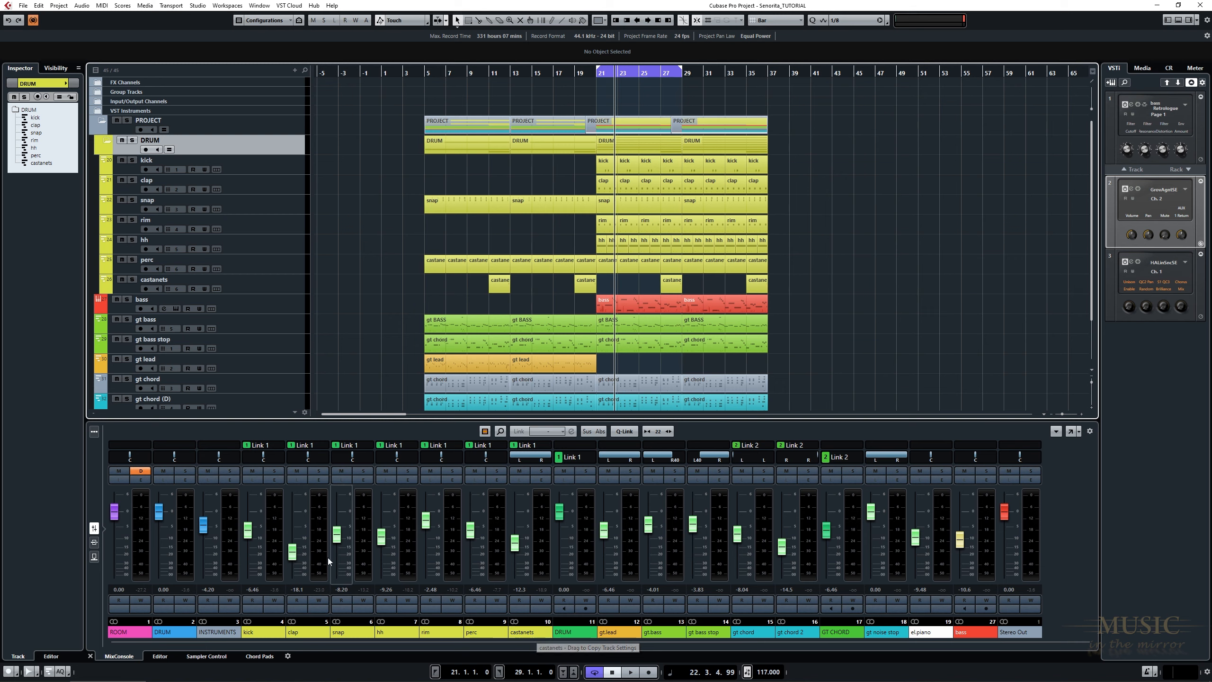
click(273, 525)
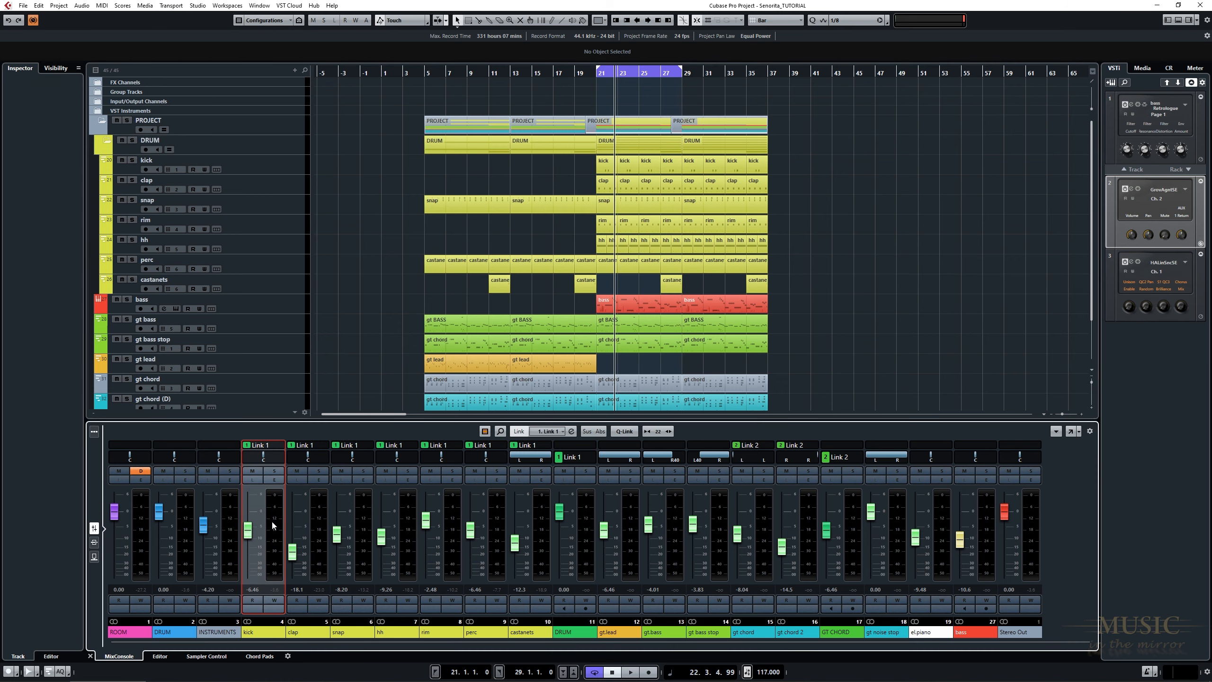
click(542, 551)
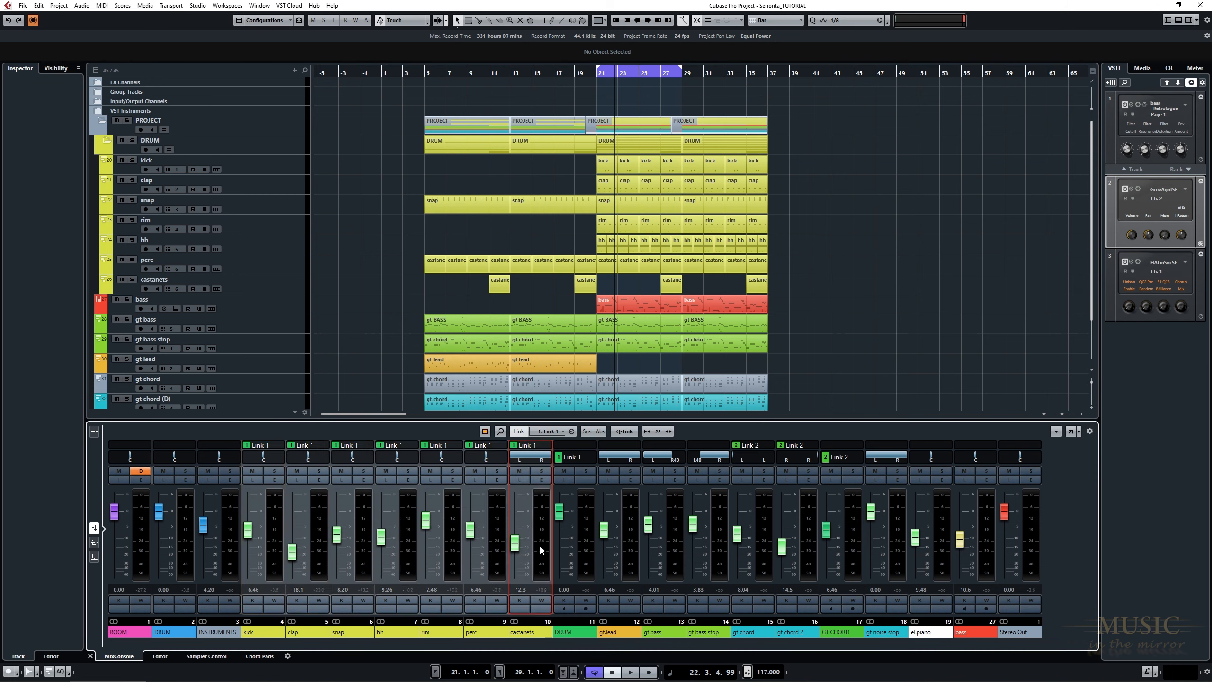
right_click(541, 550)
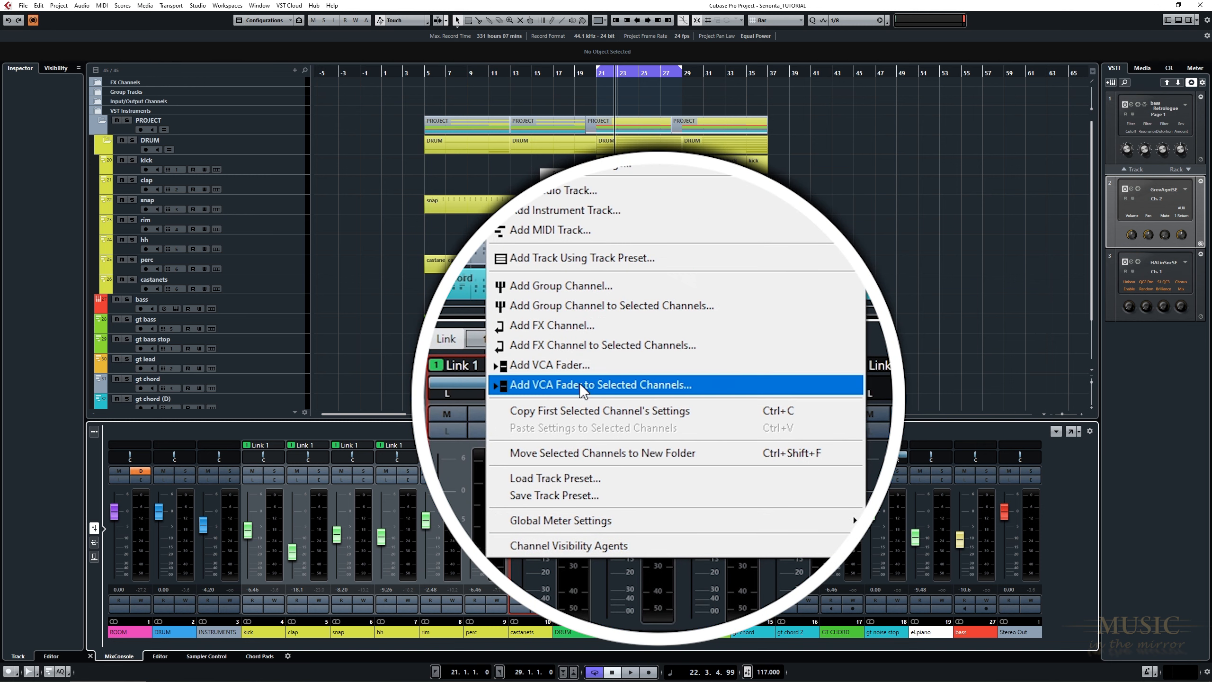
click(581, 386)
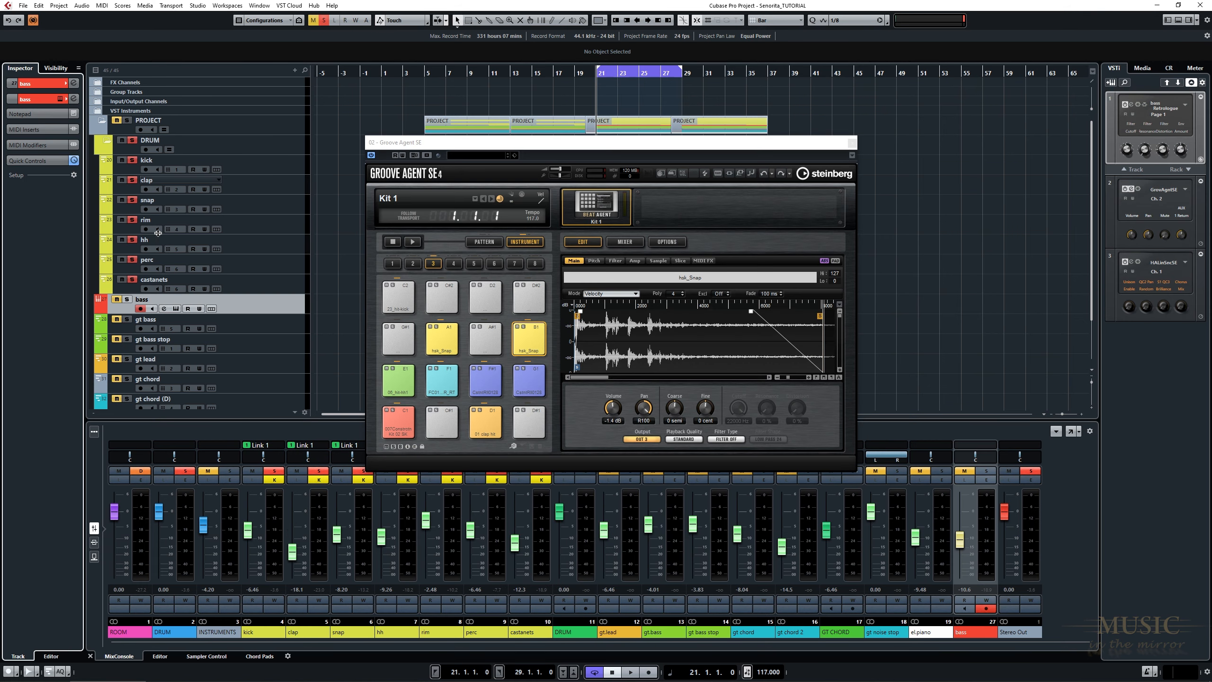
Play back the soloed drum section and close the Groove Agent SE window.
key(space)
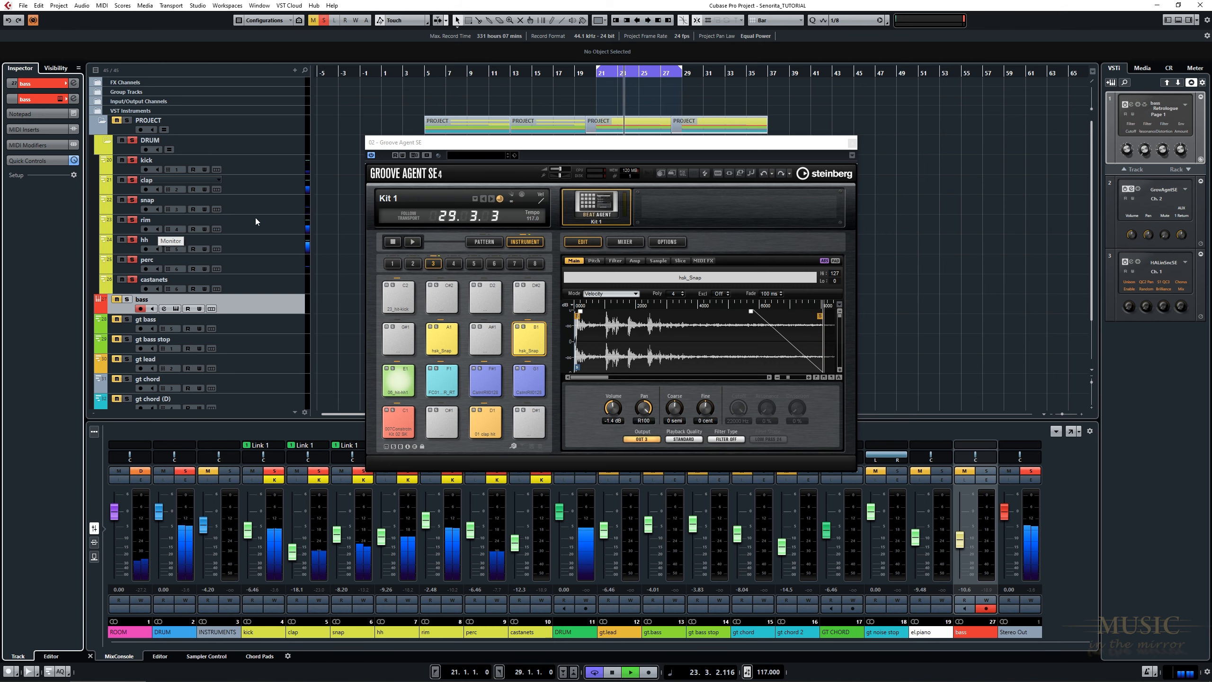
click(852, 142)
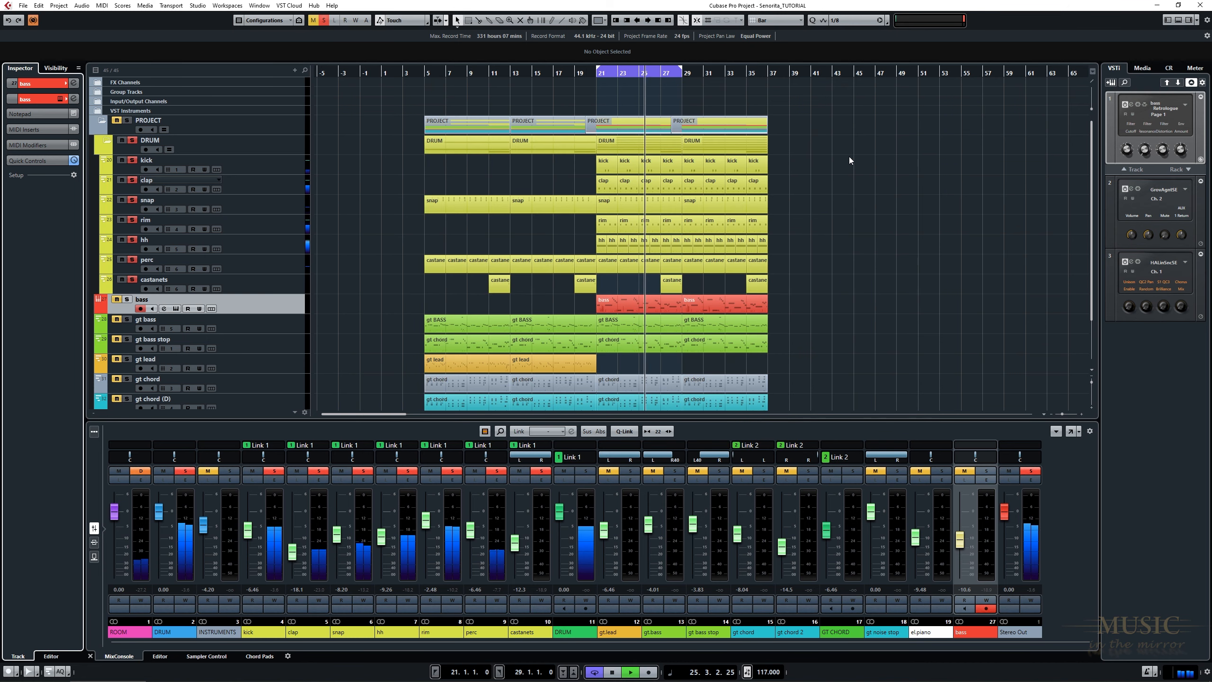
key(h)
key(h)
key(h)
key(h)
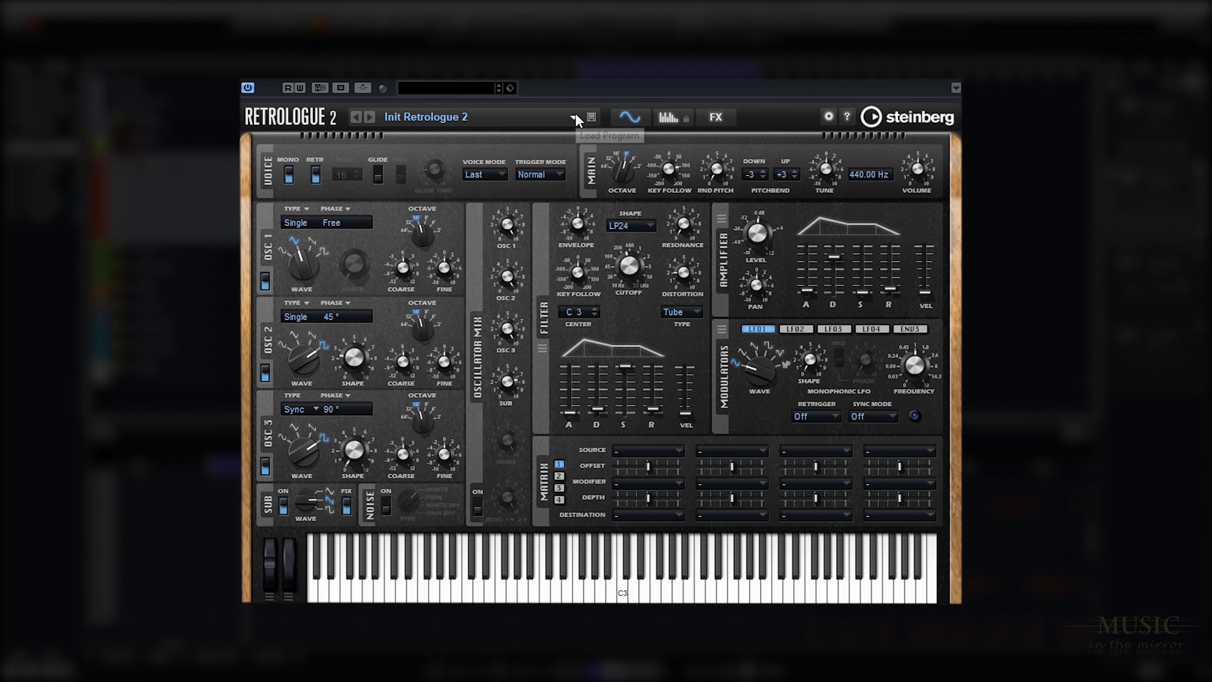
Load the Init preset in Retrologue 2 and switch the voice to mono.
click(587, 171)
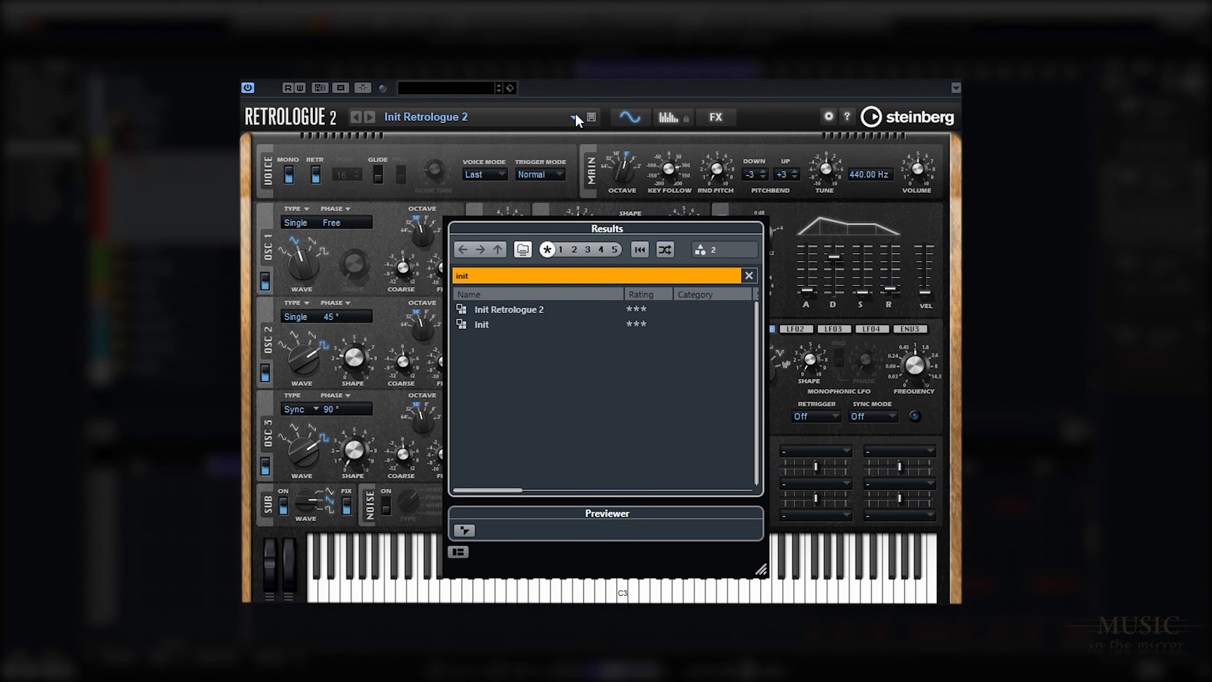
double_click(505, 319)
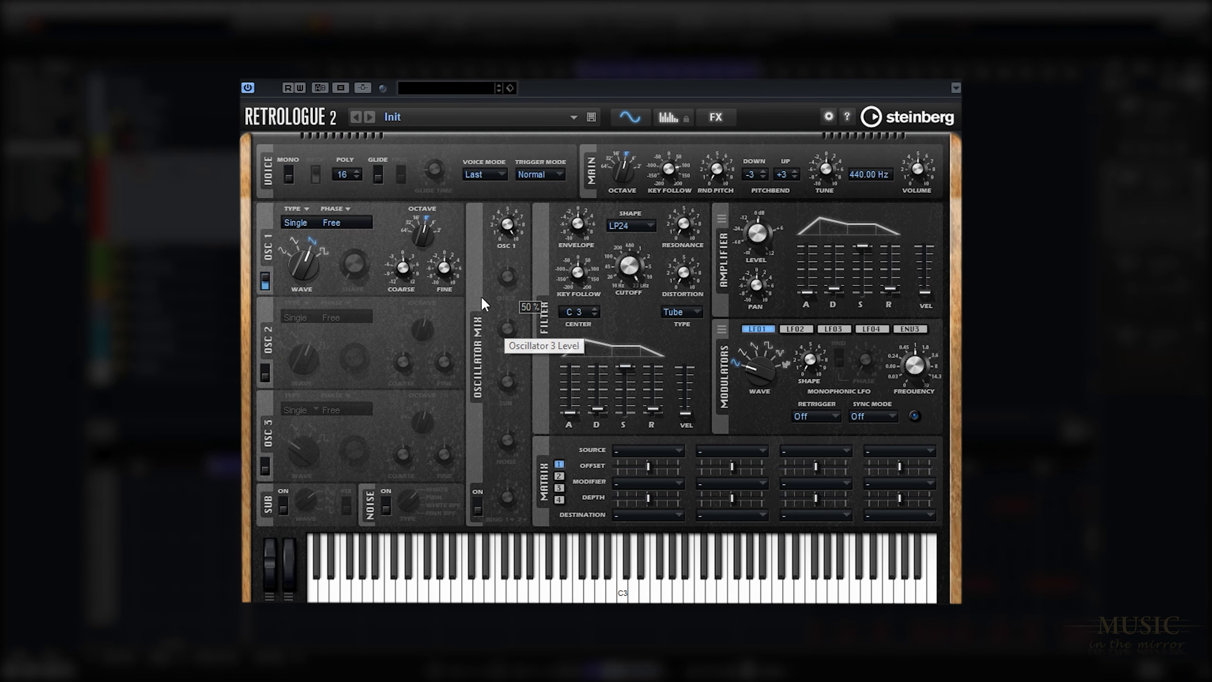
click(289, 175)
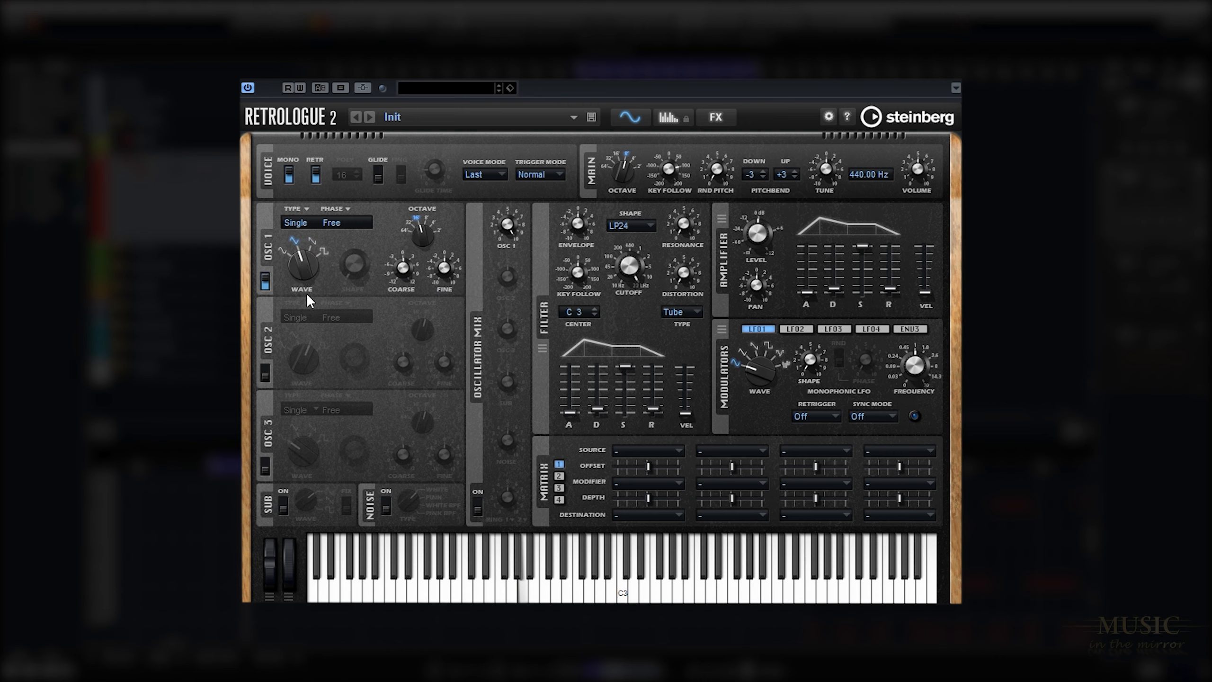
Switch from oscillator 1 to oscillator 2, giving it a fixed 45° phase and a square wave with adjusted shape.
click(265, 282)
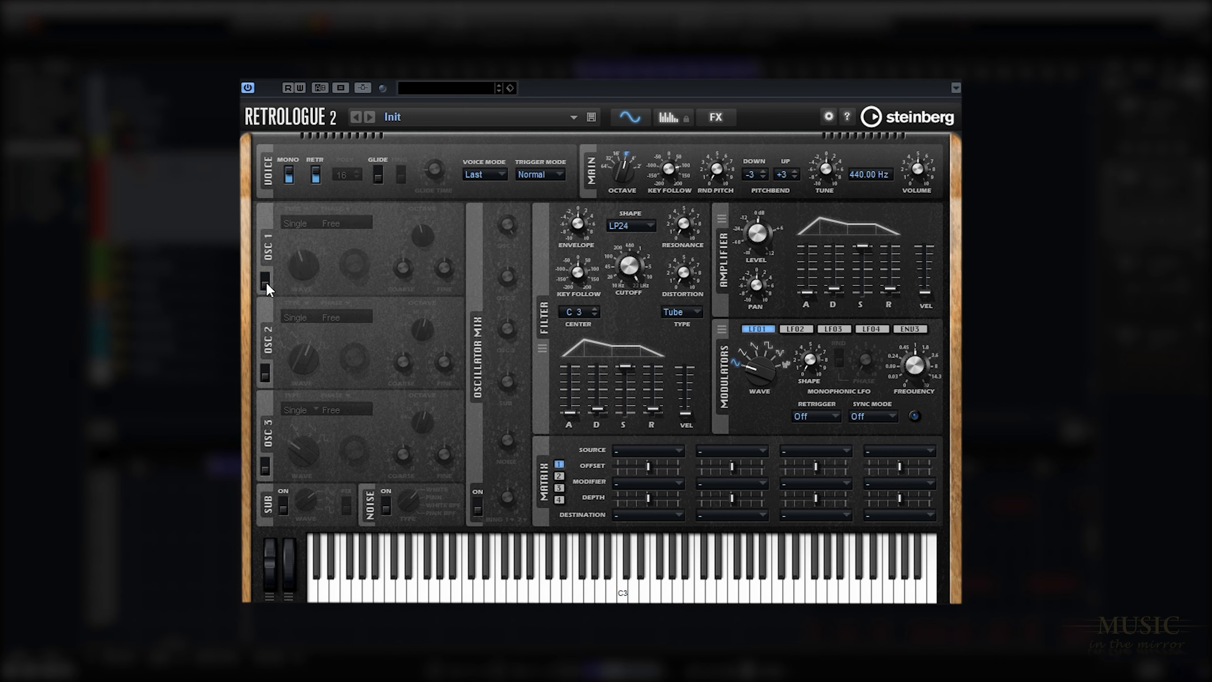
click(267, 375)
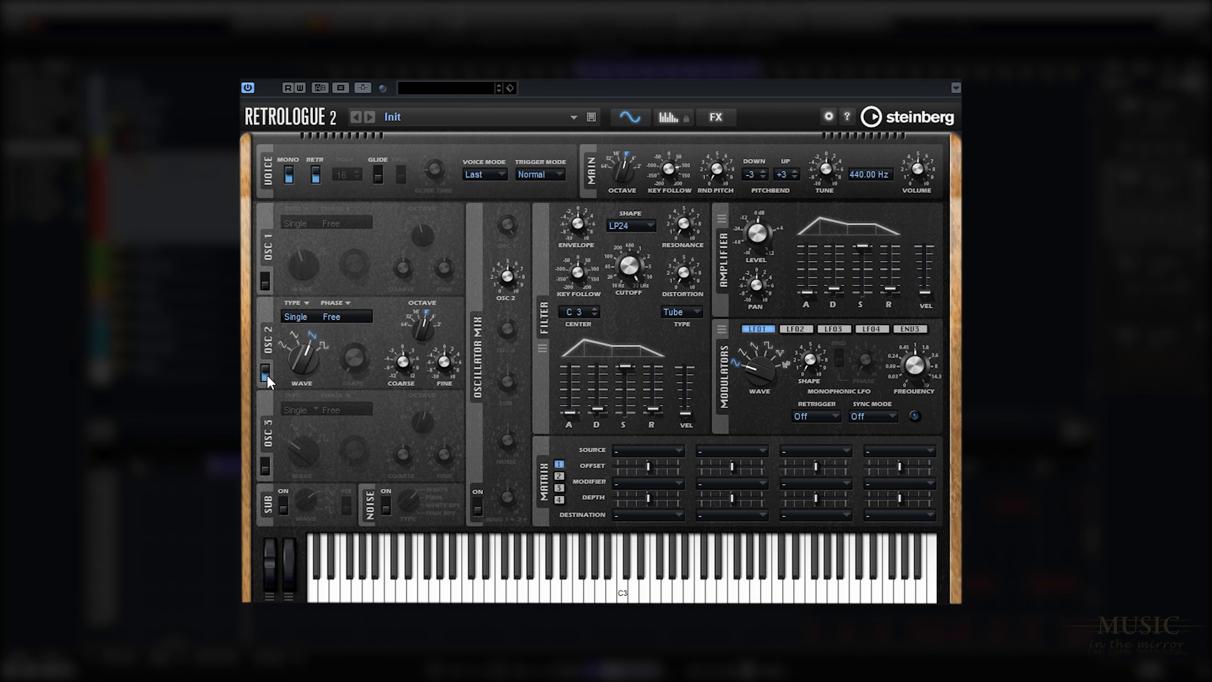
click(345, 302)
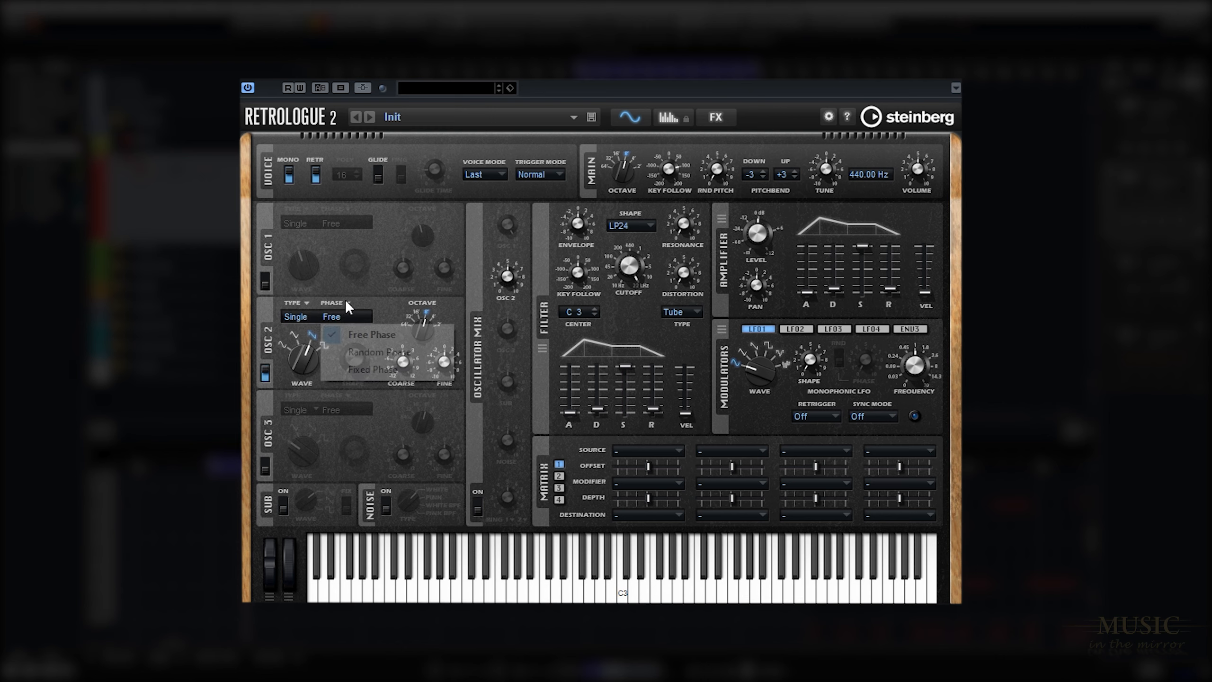
click(348, 371)
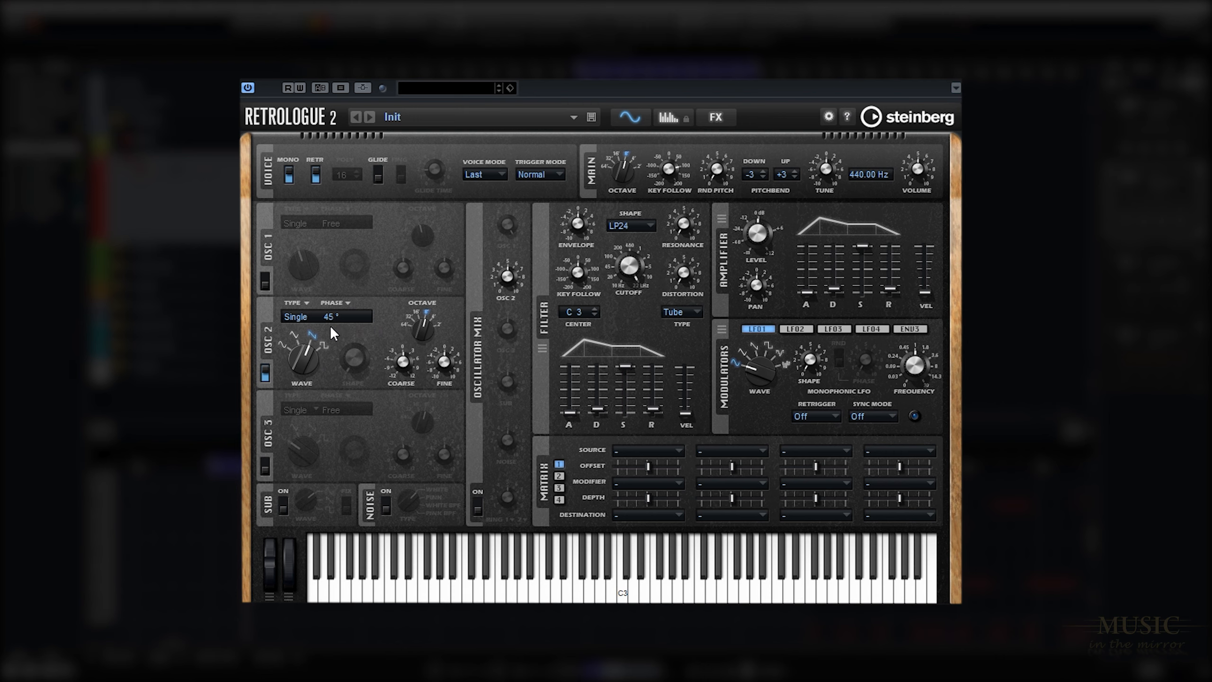
drag(305, 356, 306, 327)
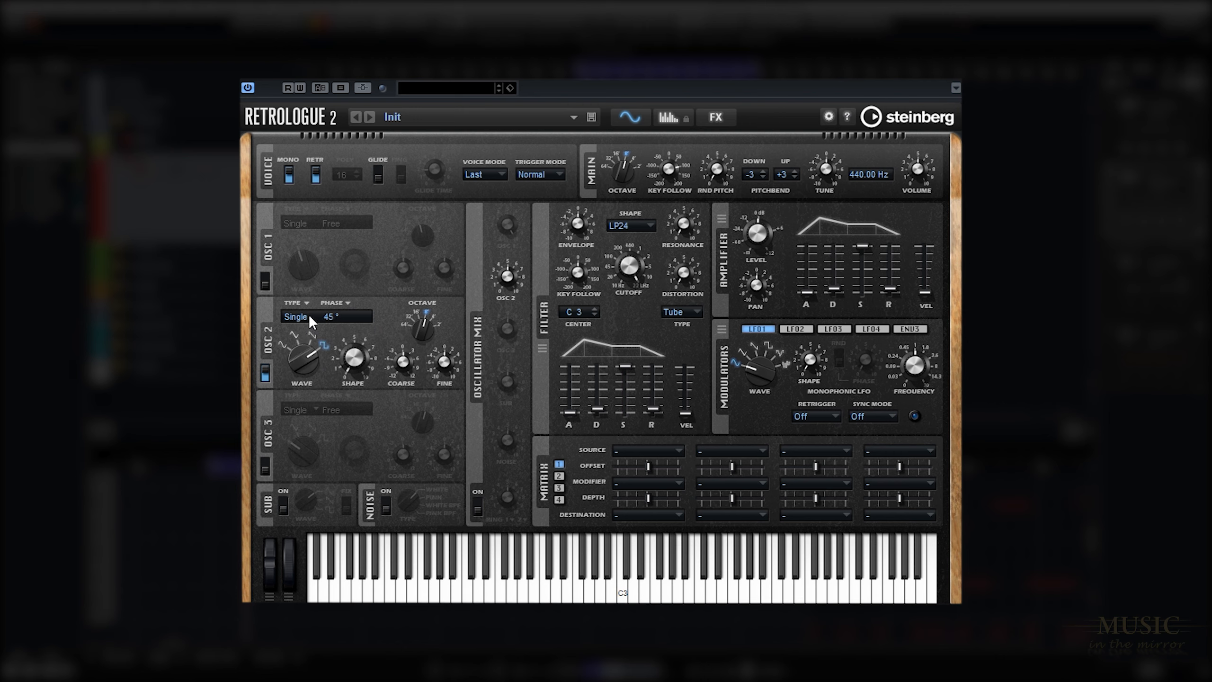
mouse_move(360, 358)
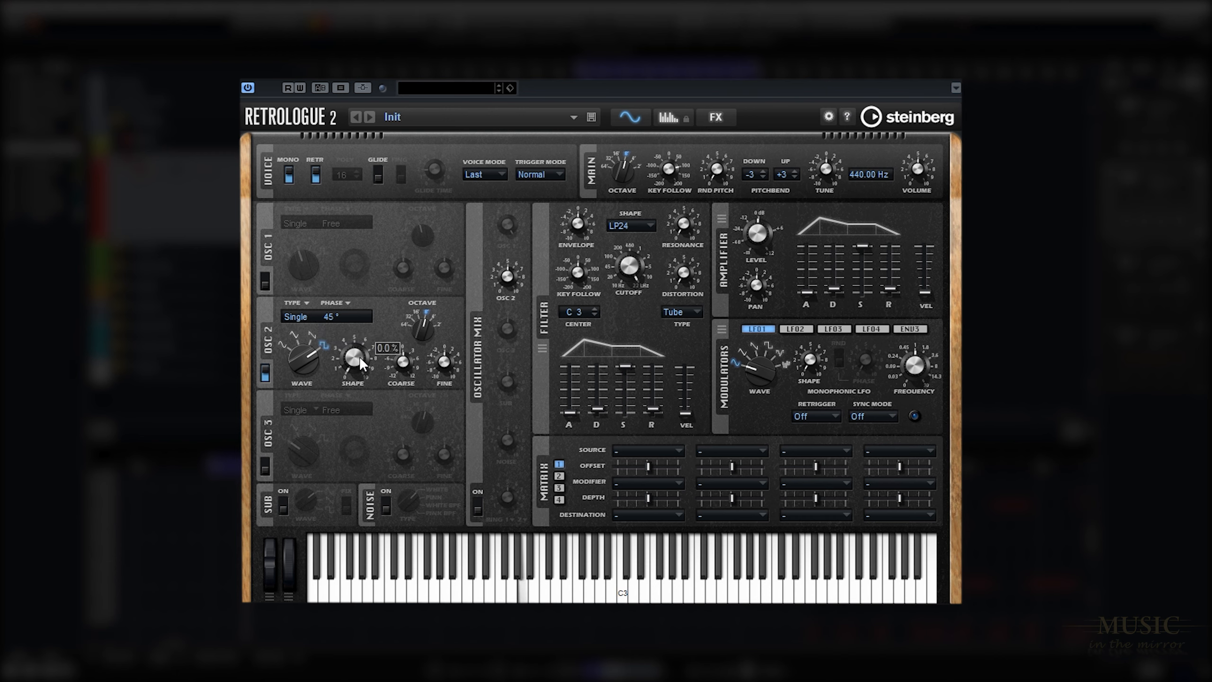
drag(360, 356, 362, 323)
Switch from oscillator 2 to oscillator 3, giving it the Sync type and a square wave.
click(265, 372)
click(265, 466)
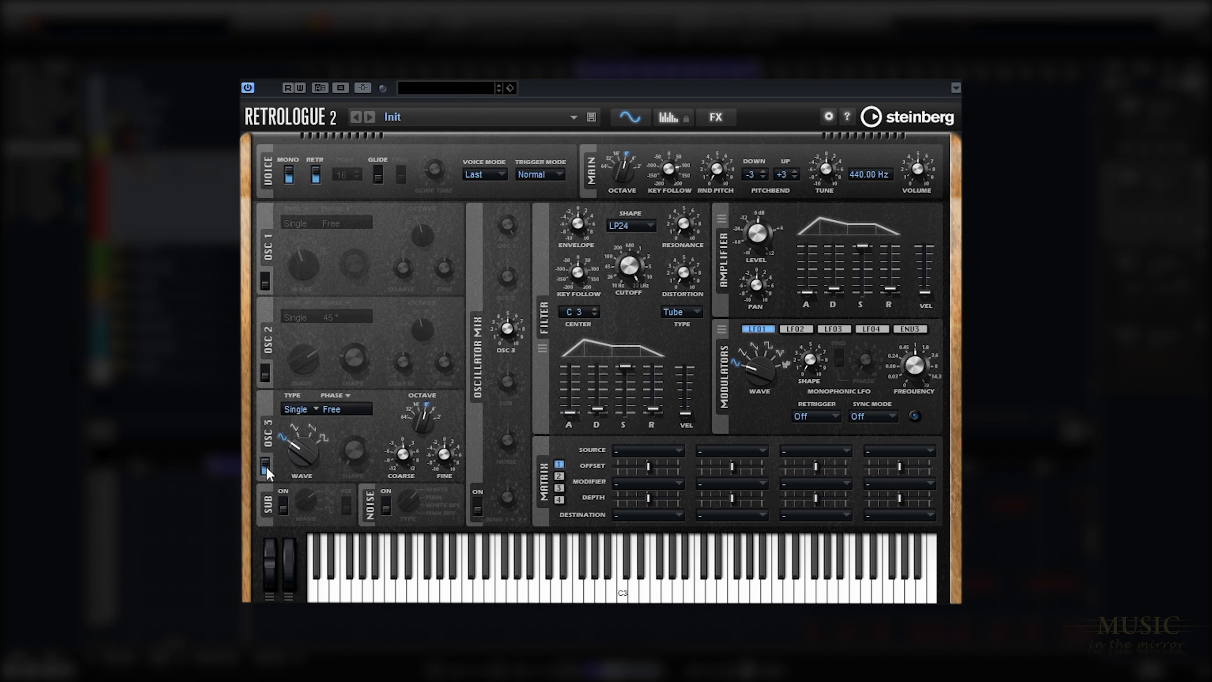
click(303, 410)
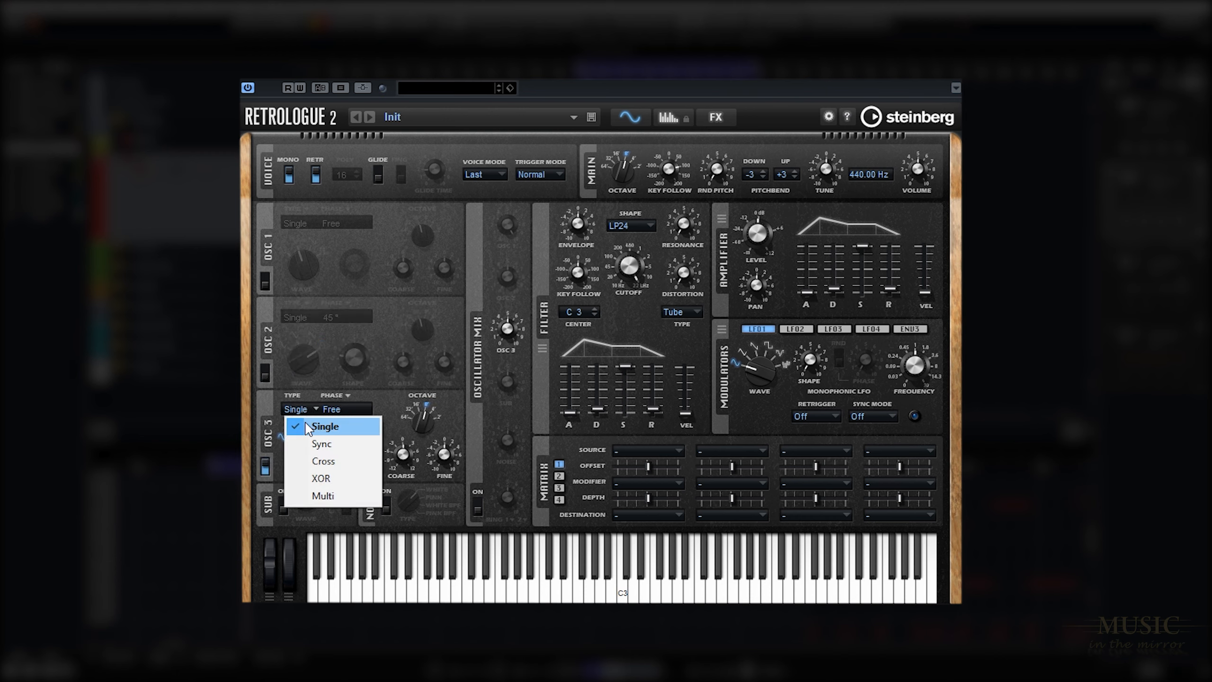
click(307, 443)
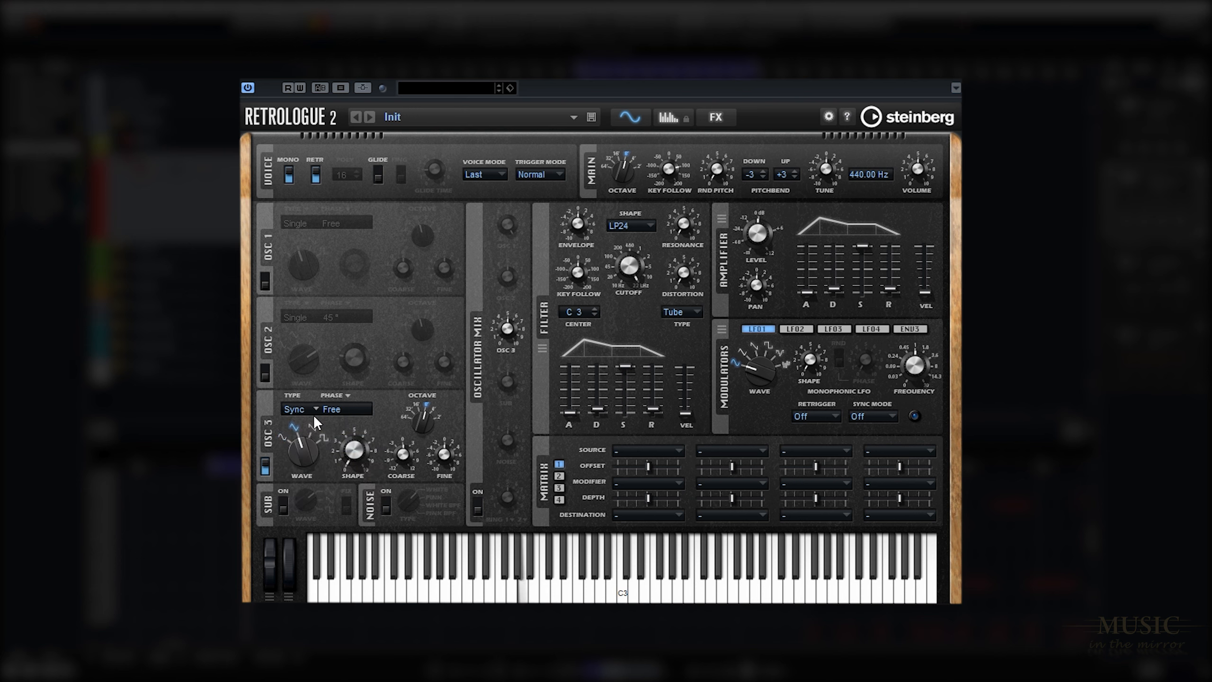
drag(320, 389, 335, 341)
mouse_move(423, 421)
Turn off oscillator 3 and turn on the sub oscillator with its Fix option enabled.
click(265, 466)
click(284, 506)
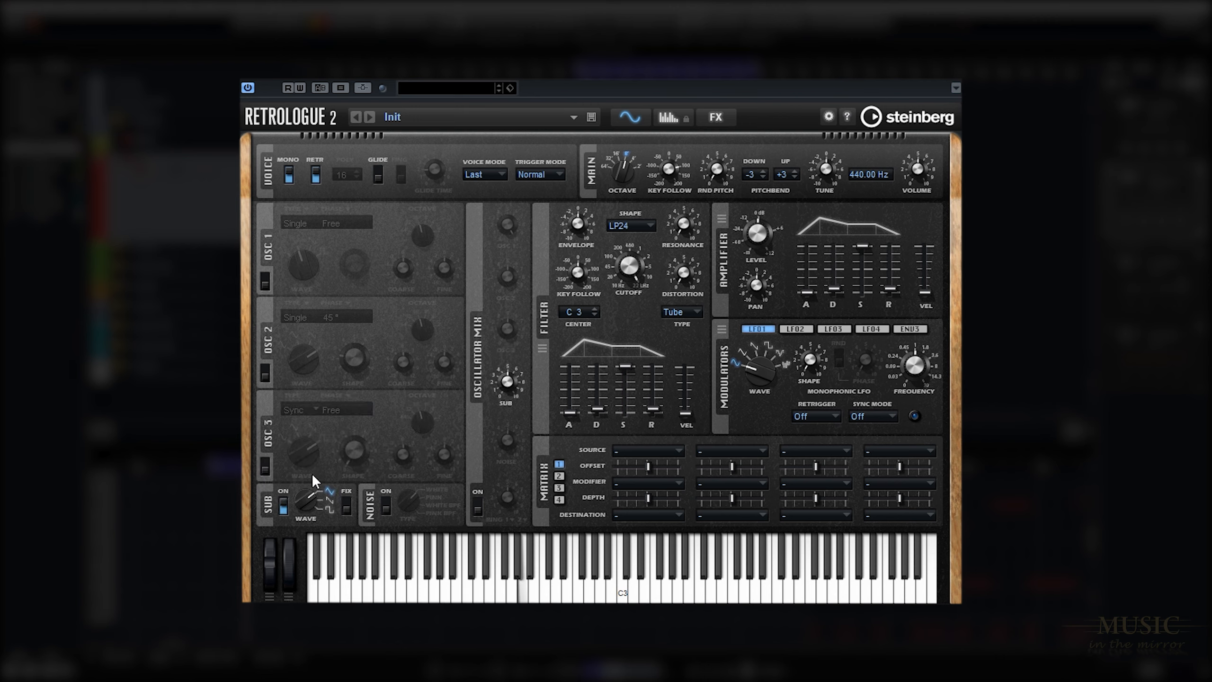
click(345, 509)
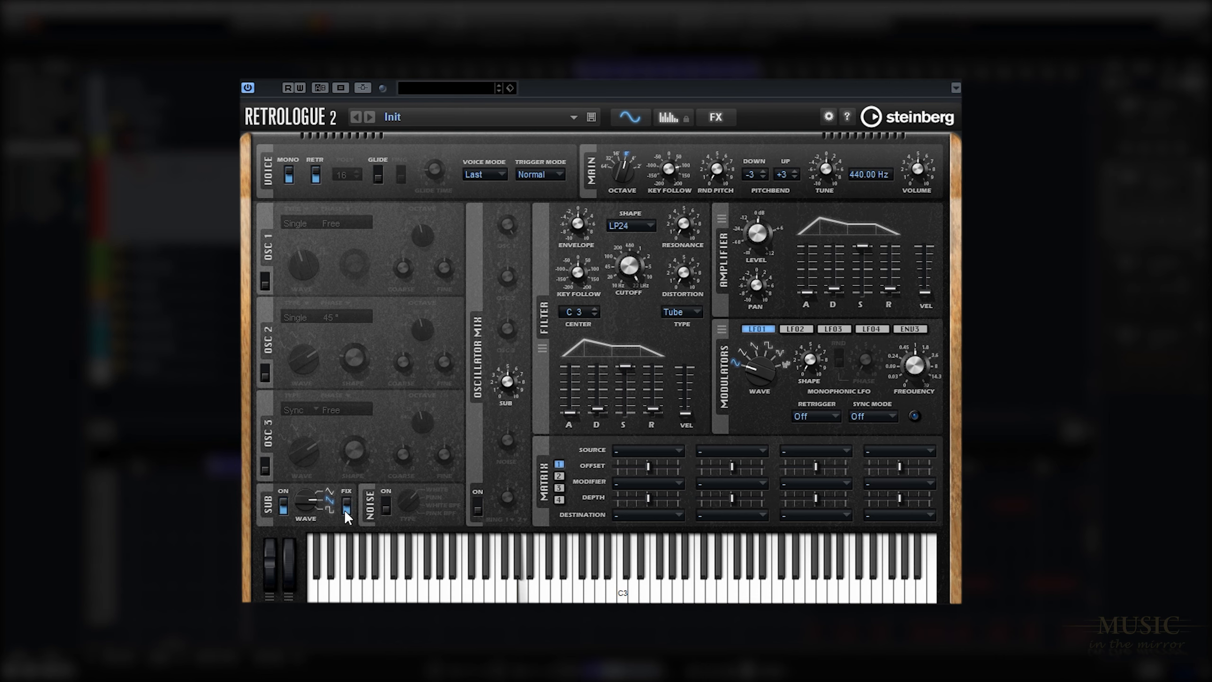
Turn oscillators 3, 2 and 1 back on and adjust the Osc 1 level in the oscillator mix.
click(265, 467)
click(266, 373)
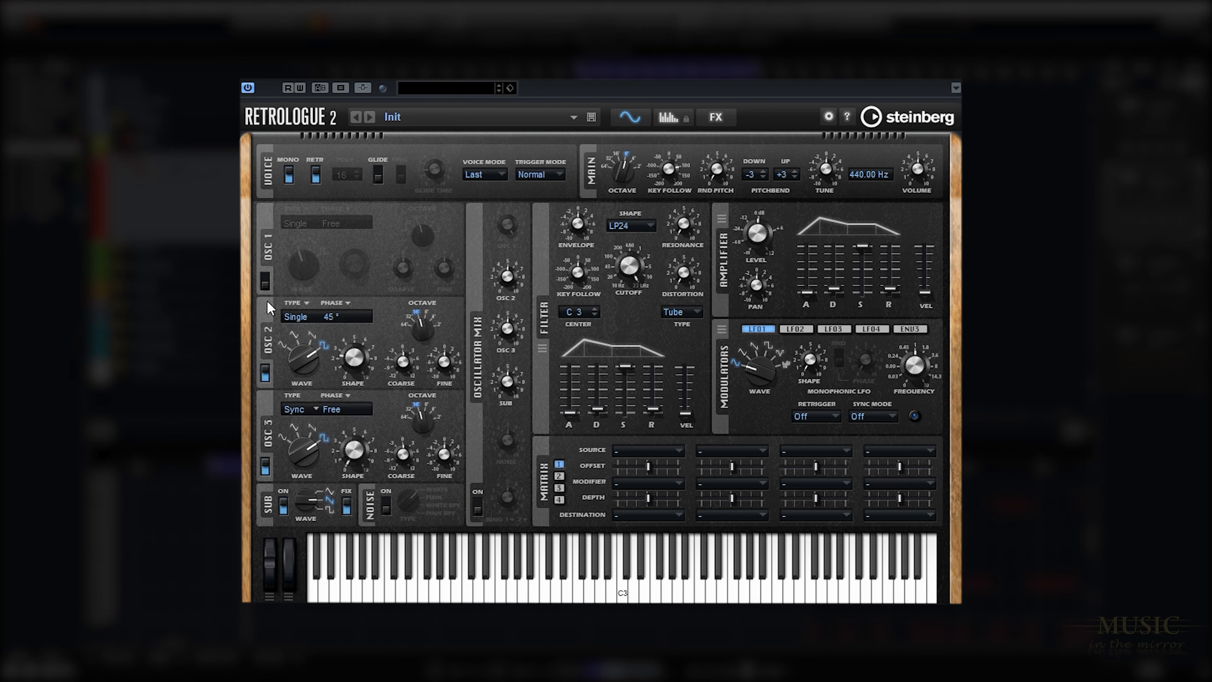
click(264, 282)
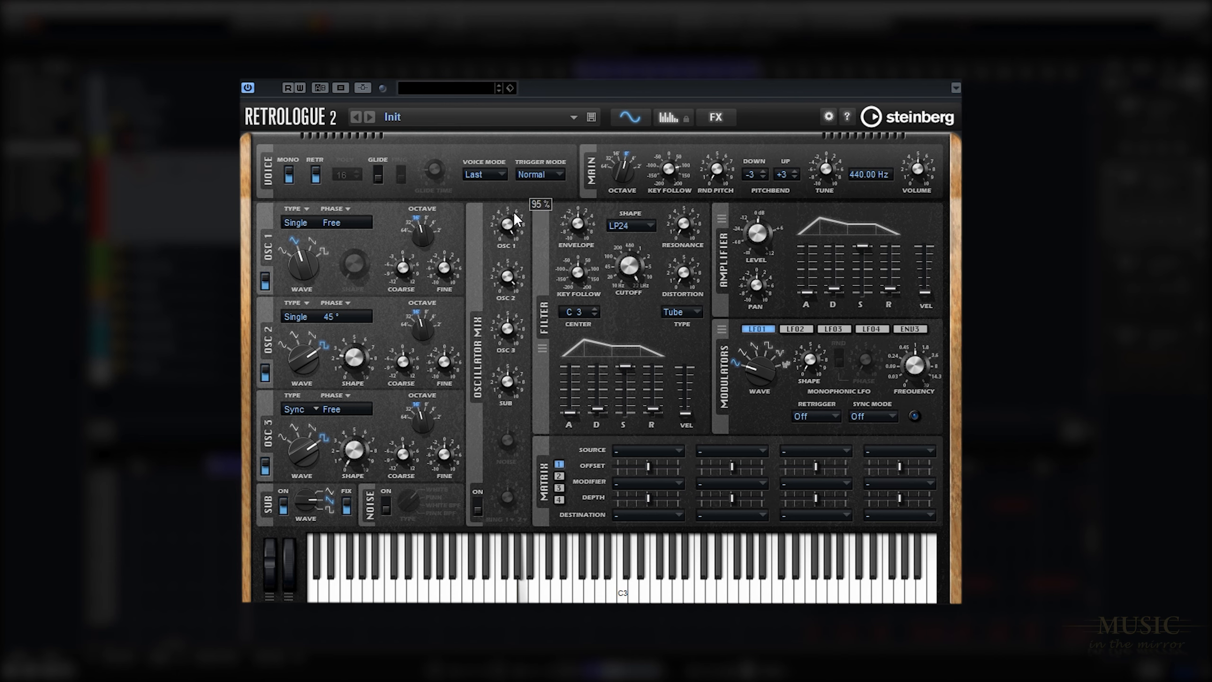
drag(513, 212, 518, 195)
scroll(515, 341, up, 5)
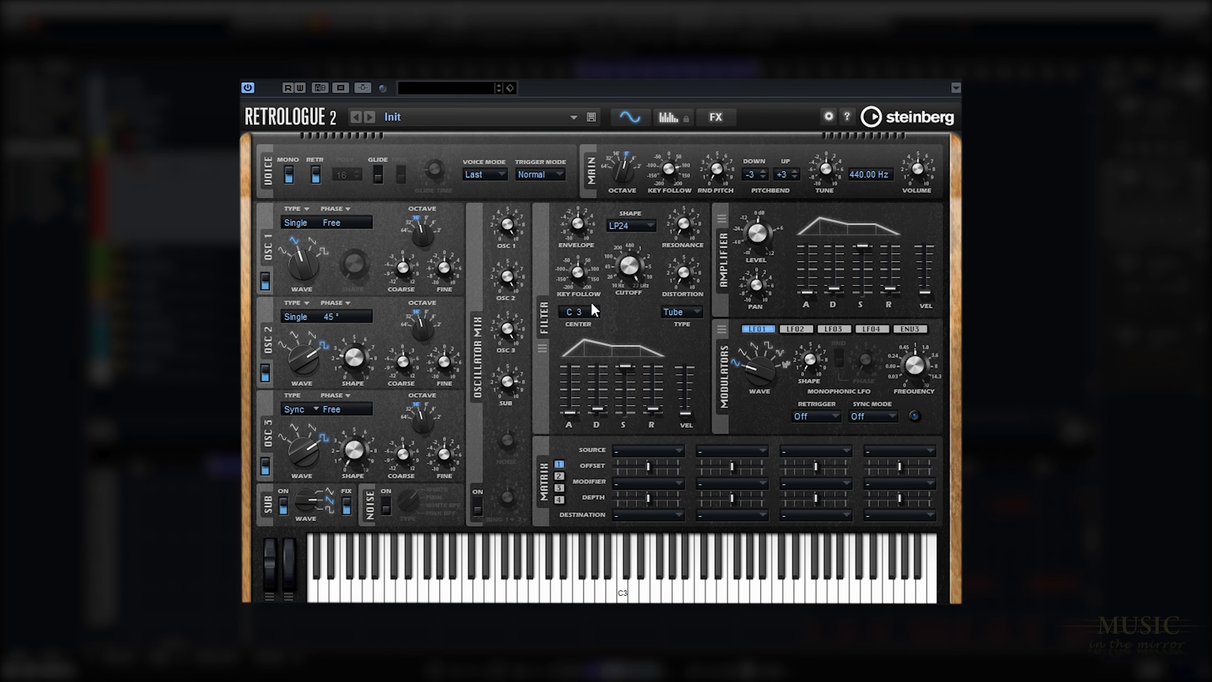
Shape the filter by adjusting the distortion, setting the resonance to about 21 % and lowering the cutoff.
drag(682, 274, 685, 268)
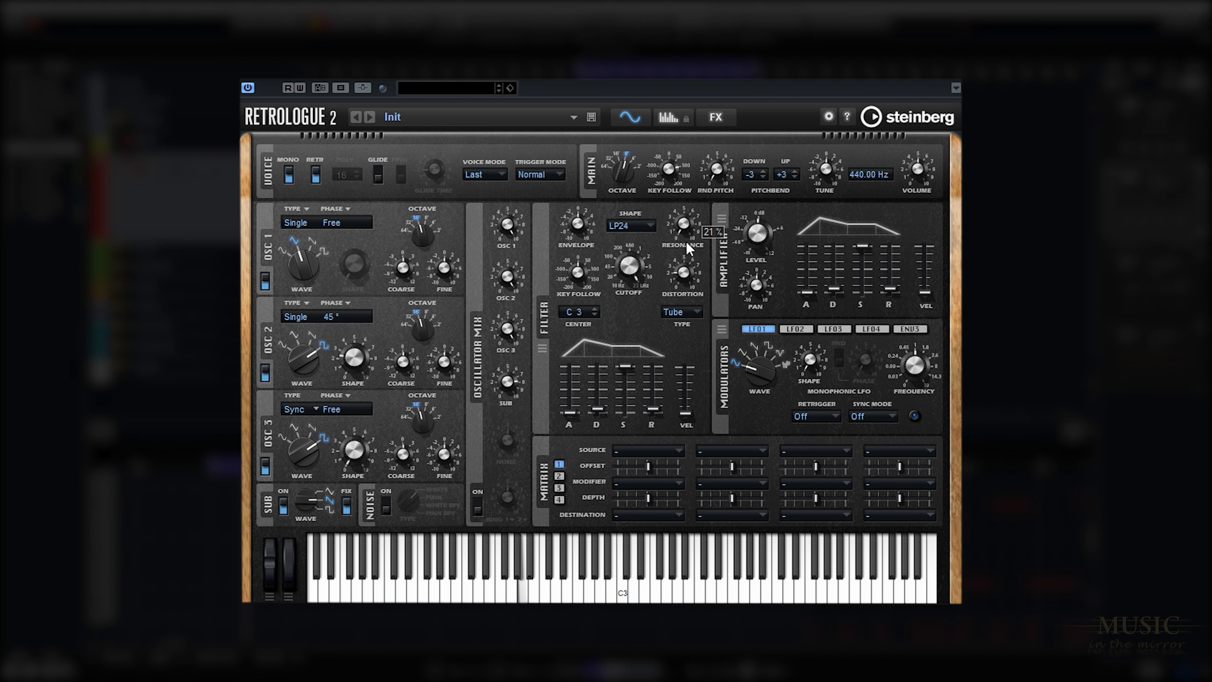
mouse_move(631, 260)
drag(633, 262, 631, 346)
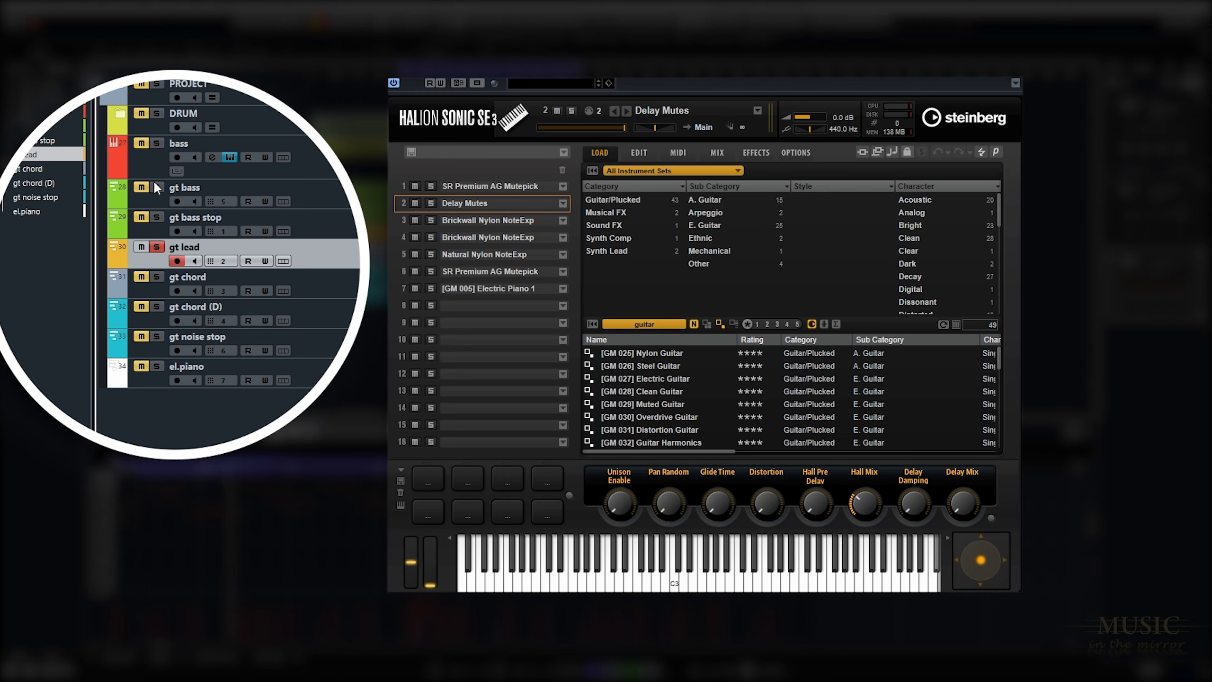
Audition gt lead, the two gt chord tracks, gt noise stop and el.piano by soloing them in turn, viewing instrument slots 4 and 3.
click(158, 247)
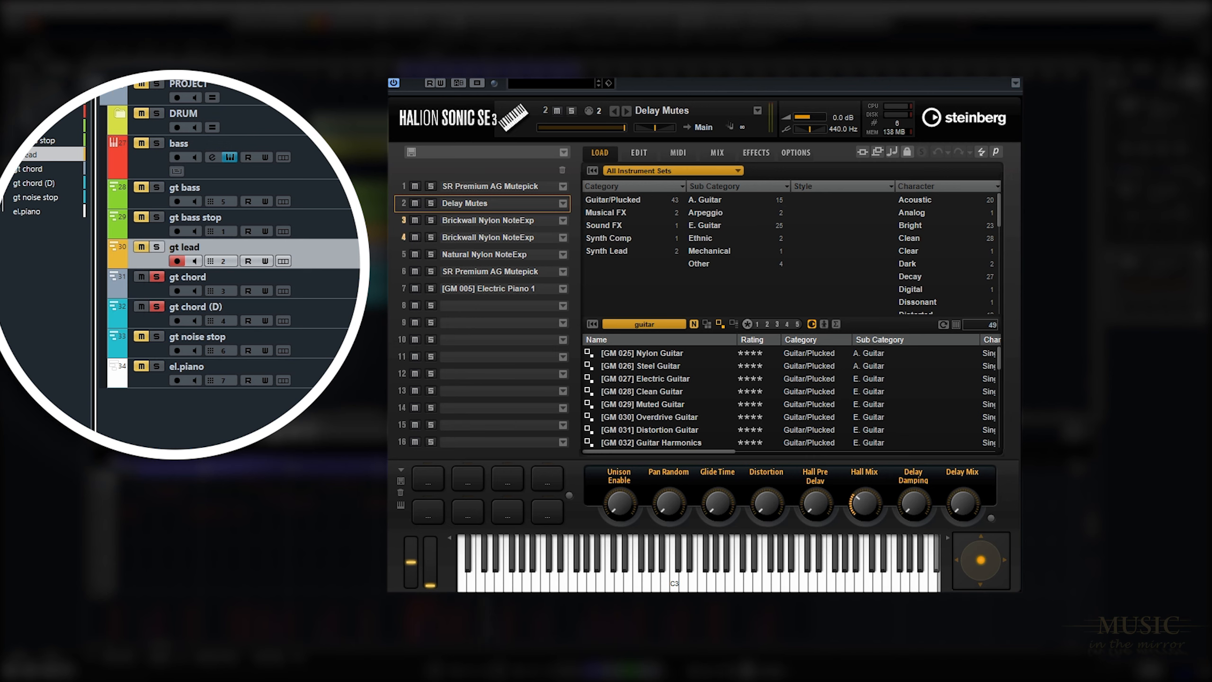
click(495, 232)
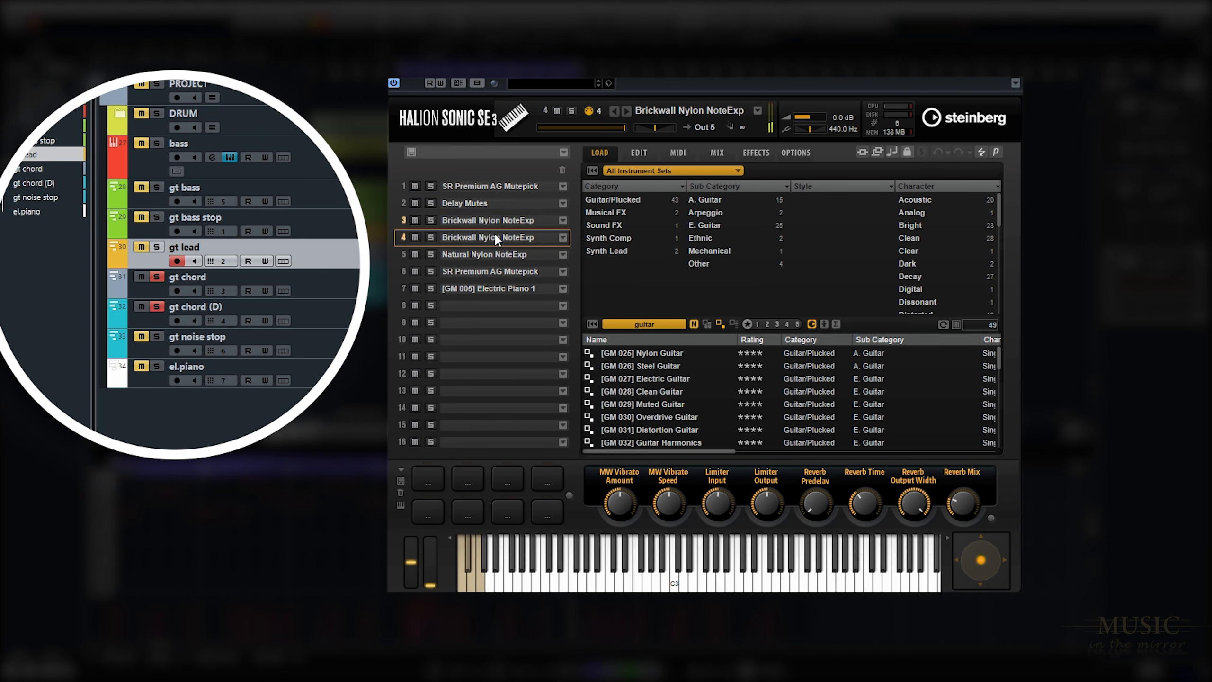
click(496, 220)
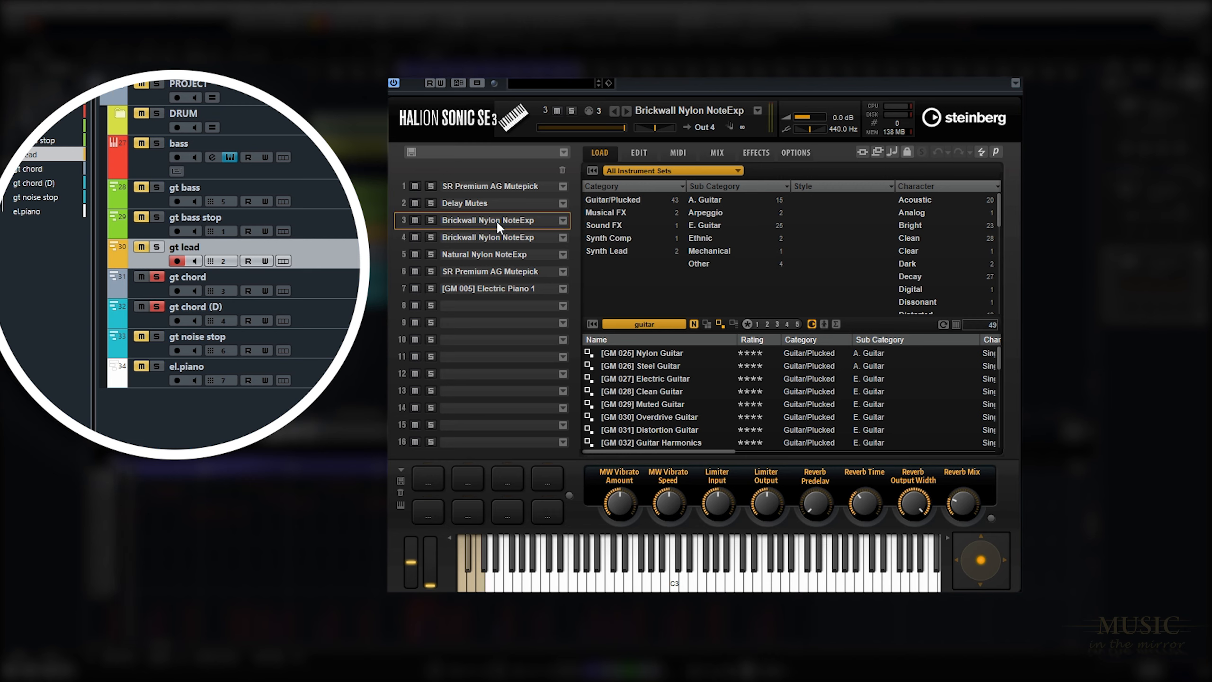
click(156, 277)
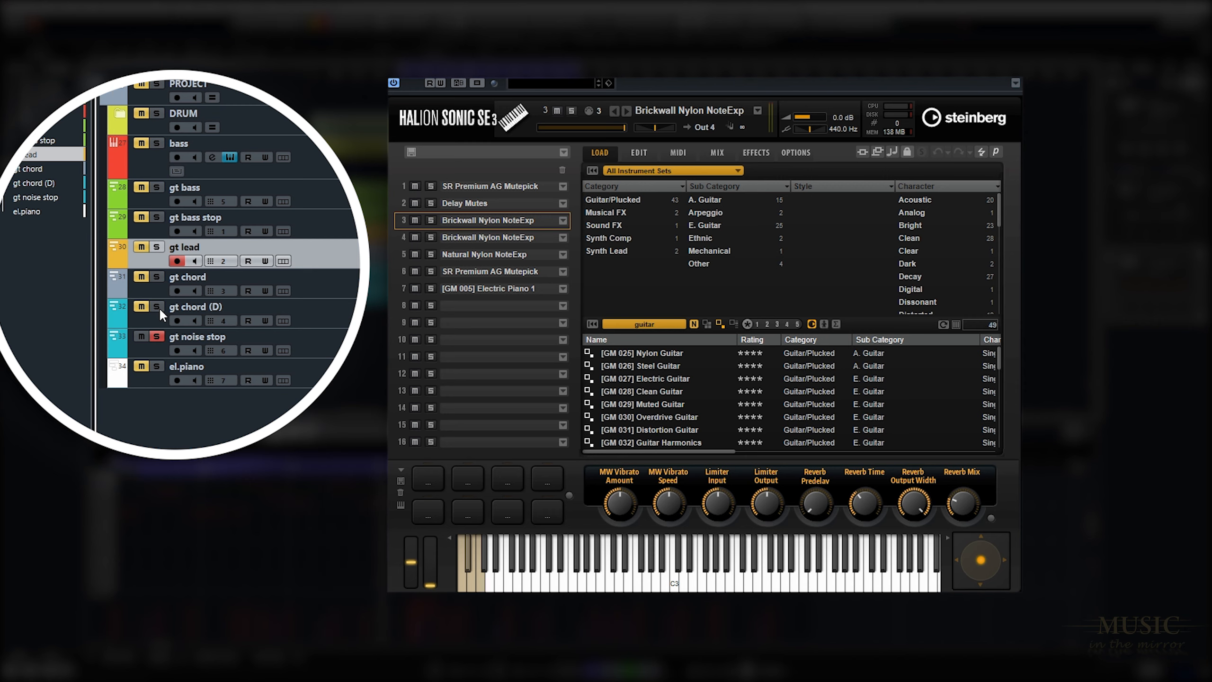
click(157, 336)
click(156, 365)
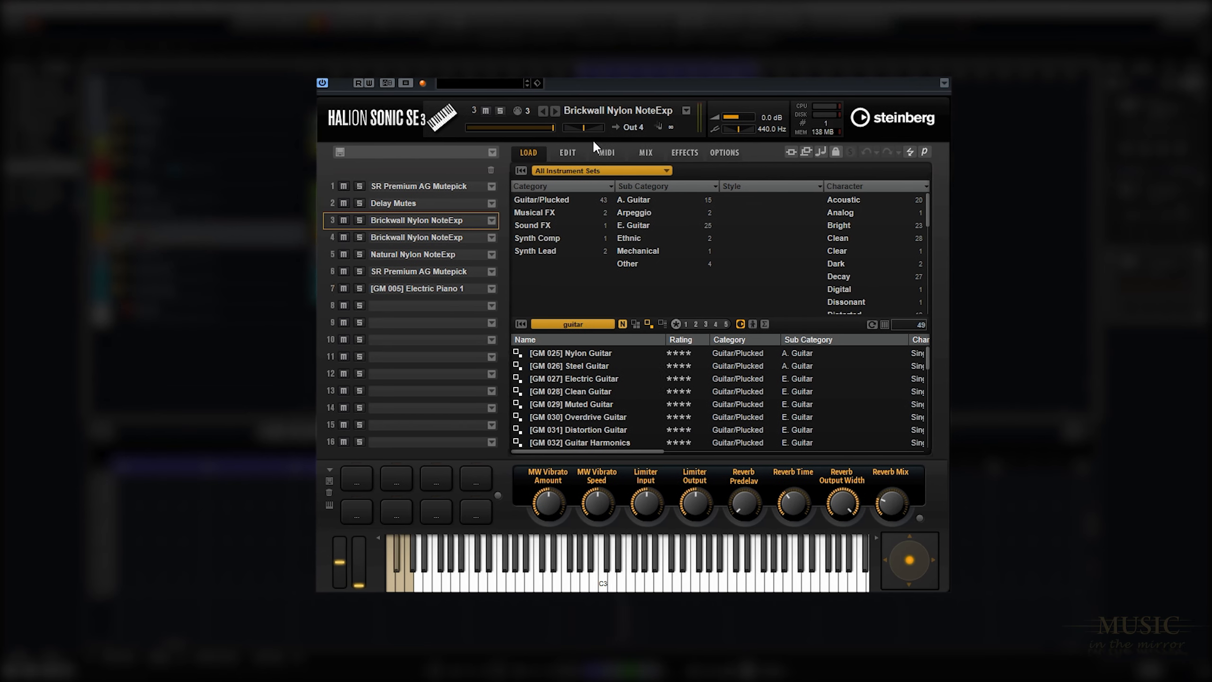
Show the output routing of the HALion Sonic SE slots and the list of its activated outputs.
click(642, 152)
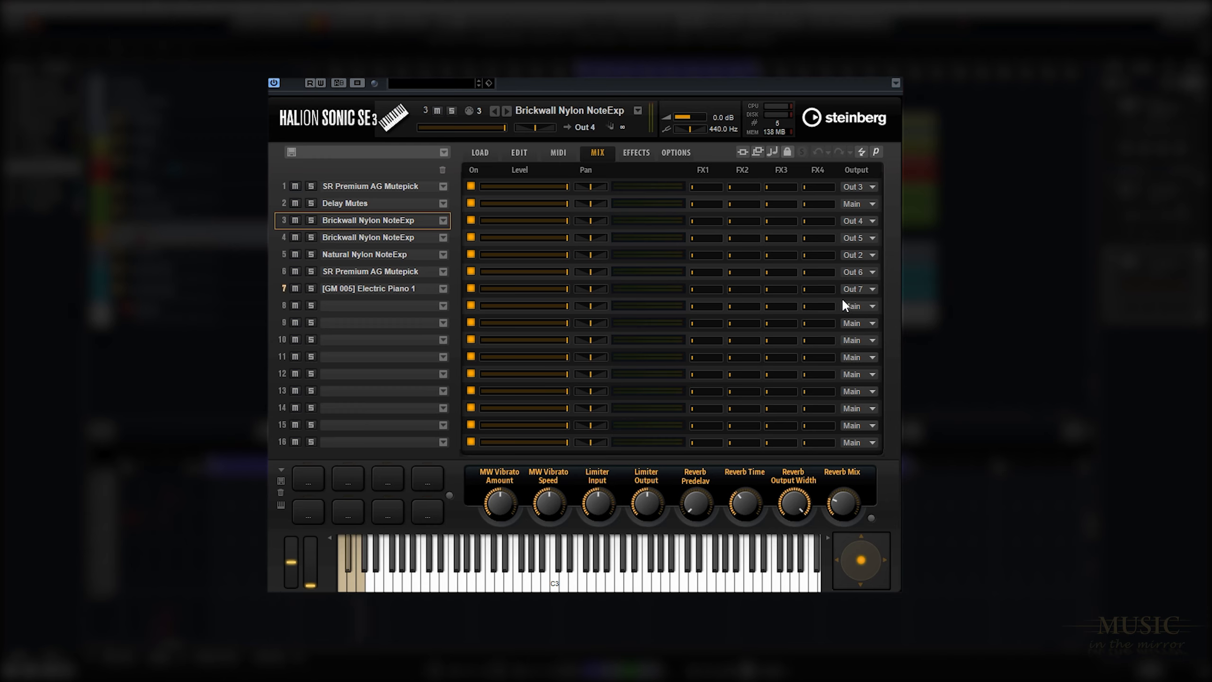
click(896, 83)
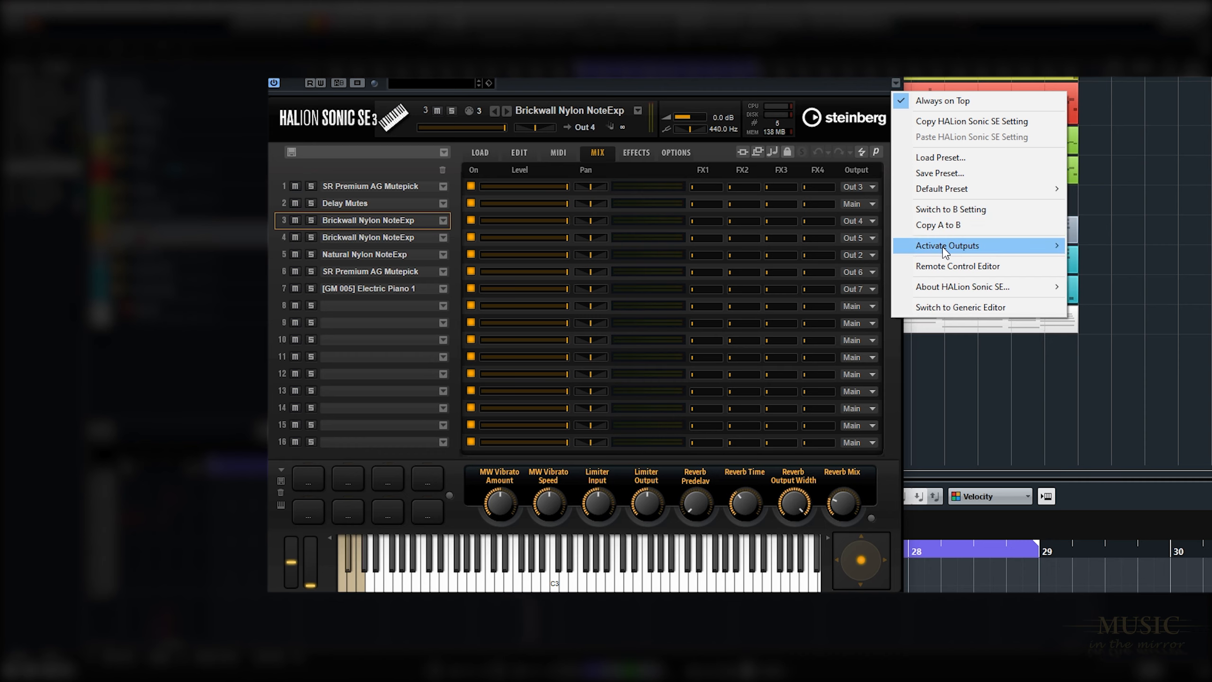
mouse_move(945, 249)
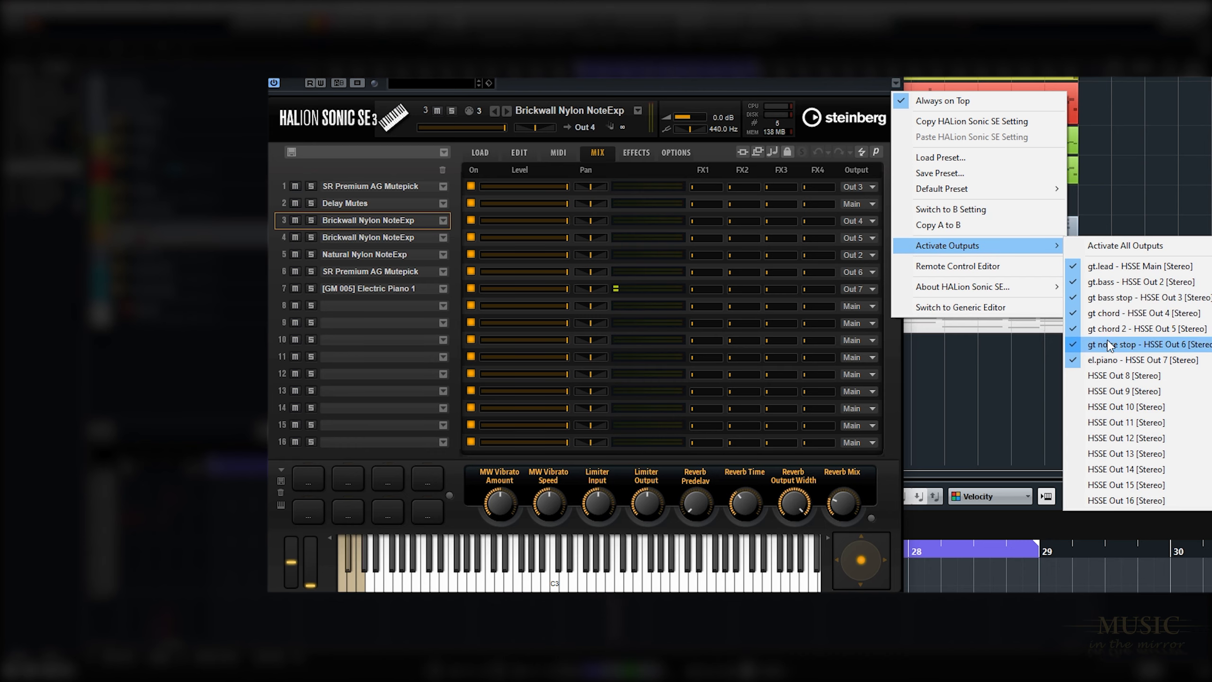